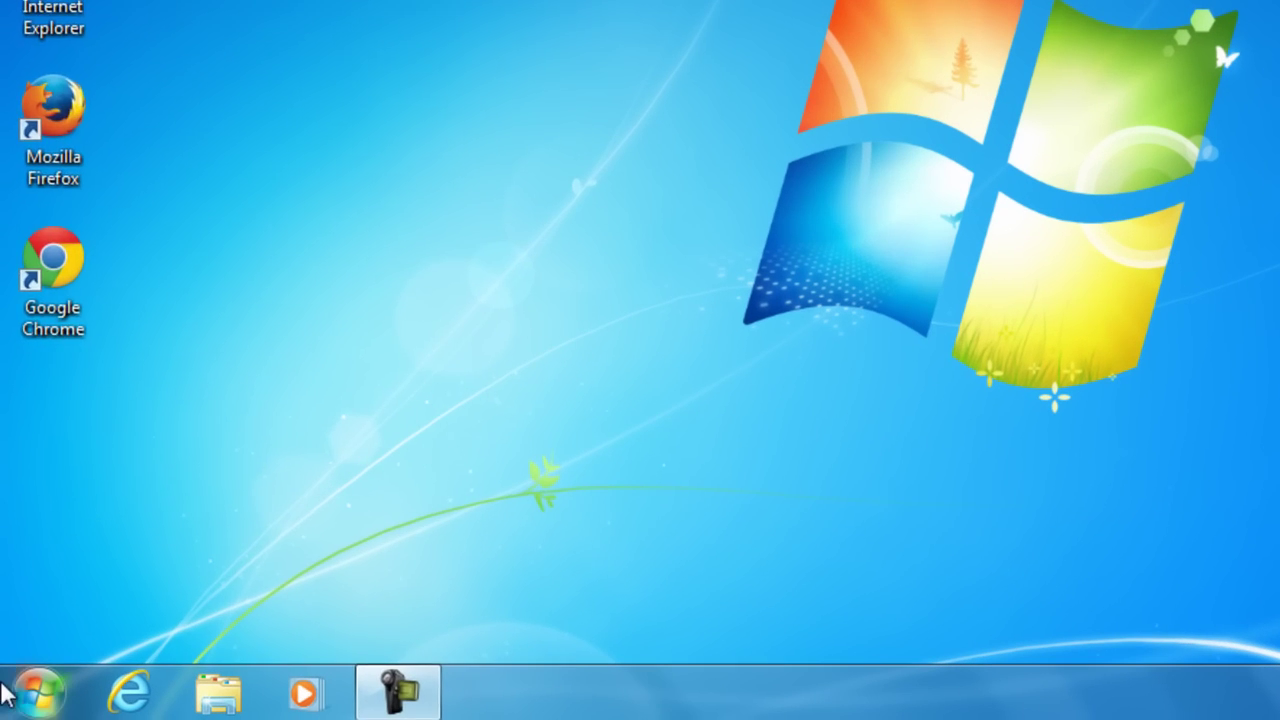
Open Control Panel from the Start menu and look into Programs, briefly opening and closing Windows Features
left_click(16, 706)
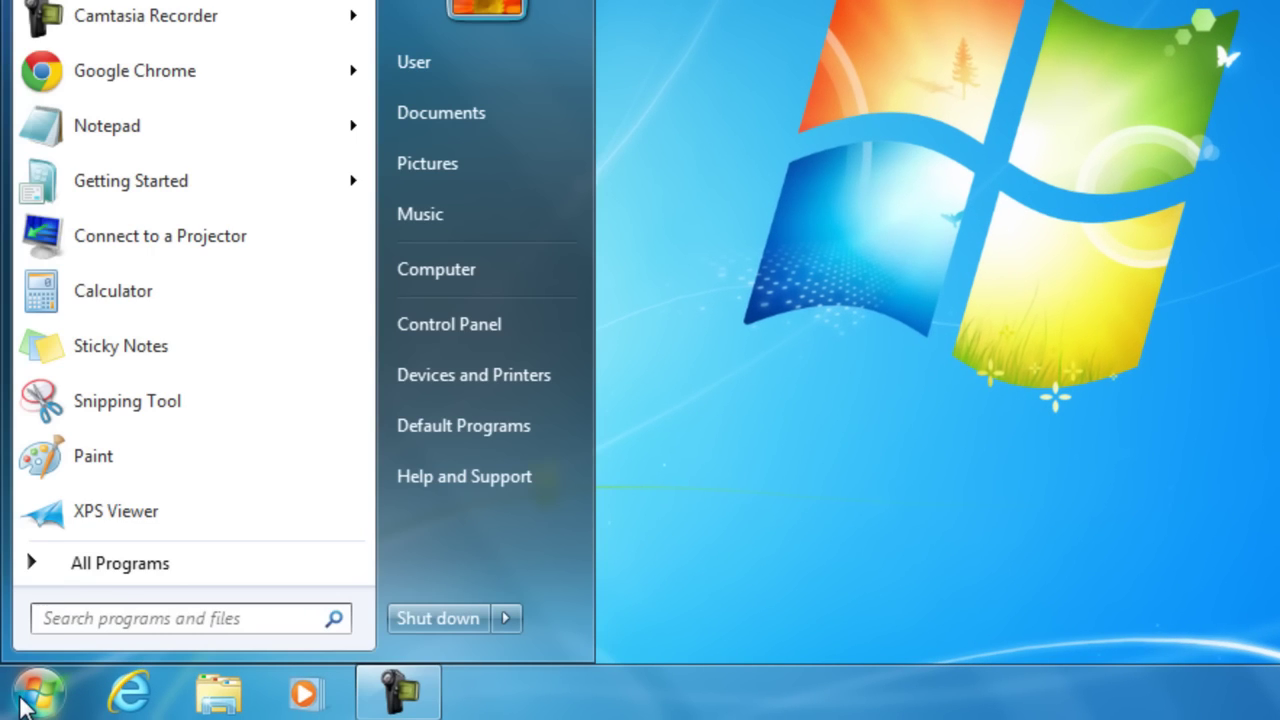
left_click(505, 338)
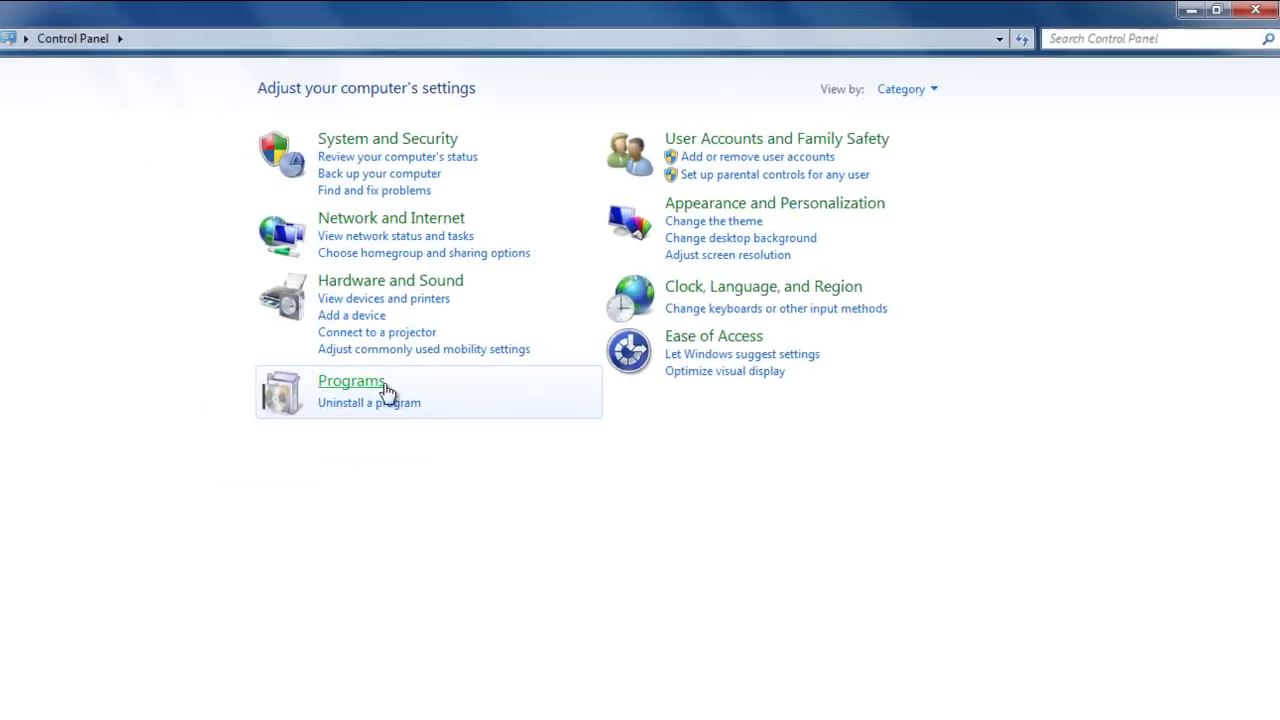
left_click(385, 382)
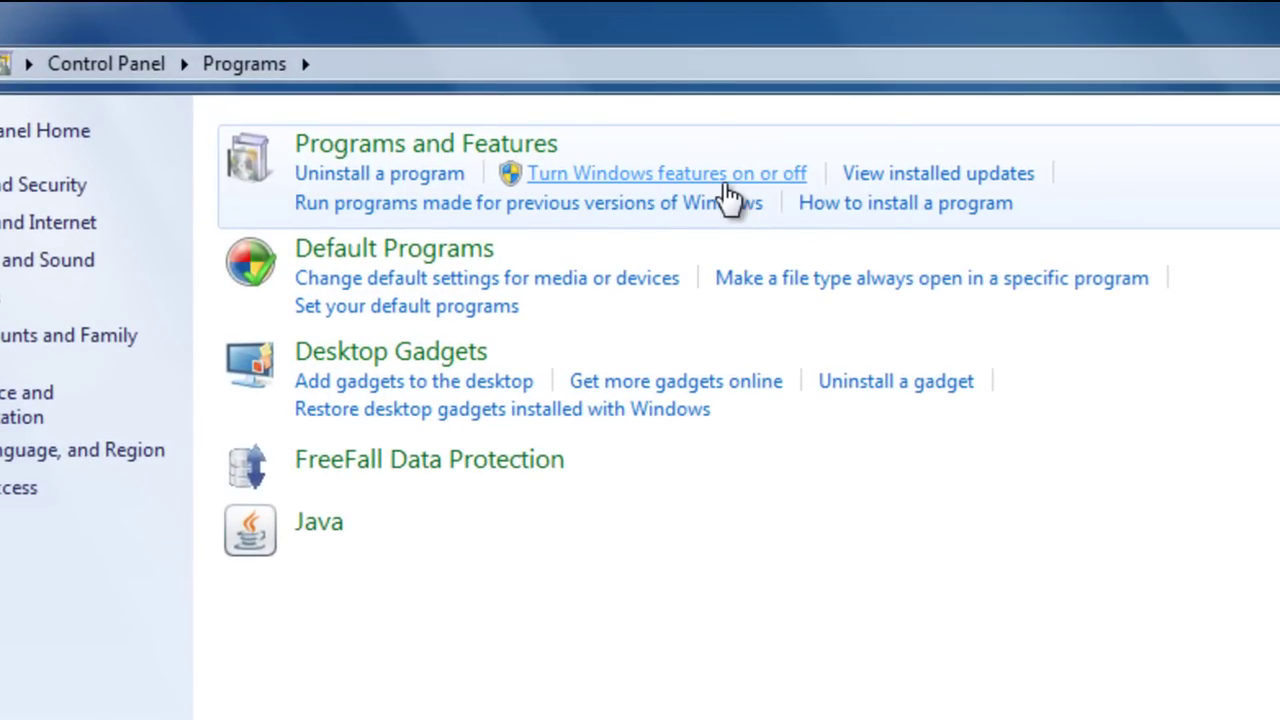
left_click(727, 184)
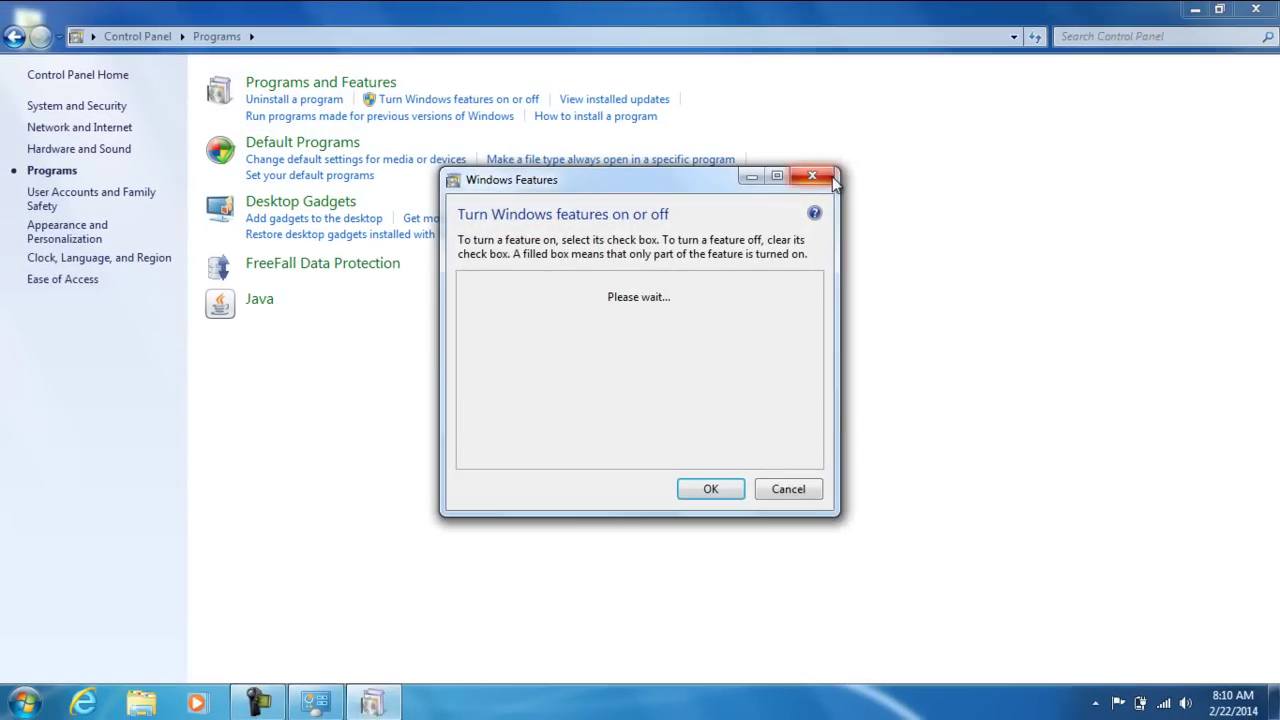
left_click(826, 177)
Return to Control Panel home, view all items as Large icons, and open Programs and Features
left_click(14, 36)
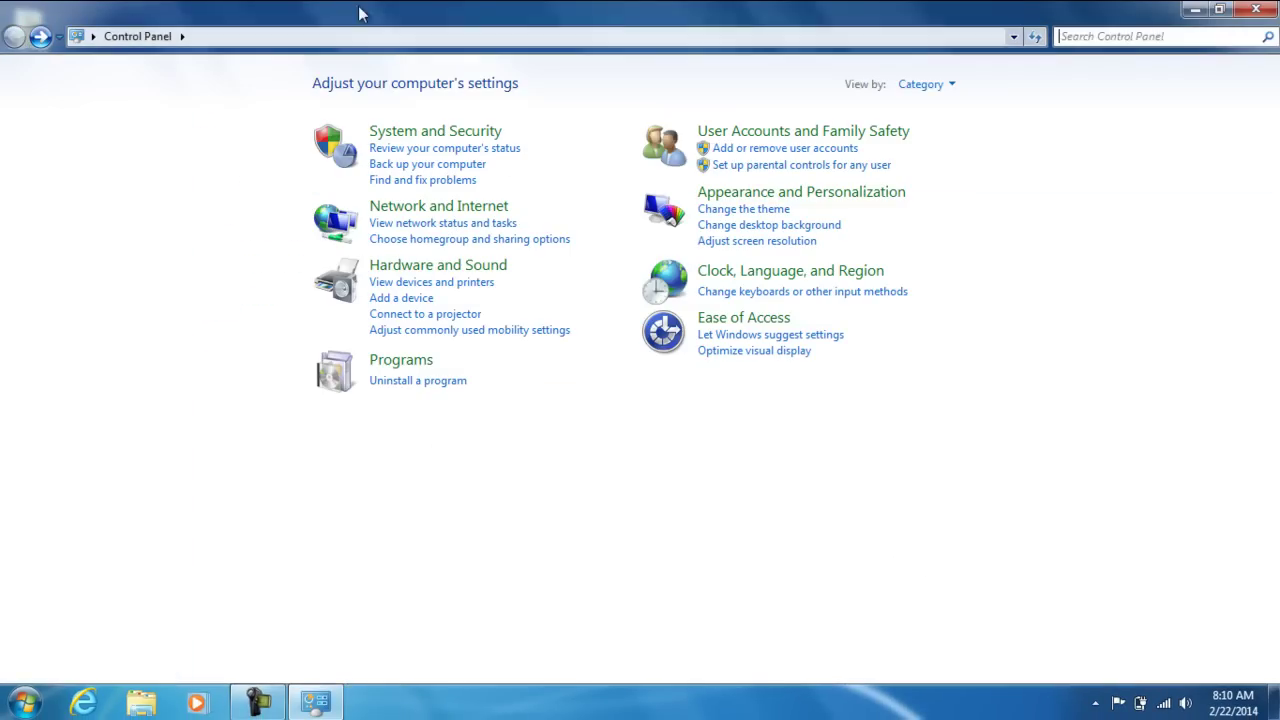
left_click(952, 85)
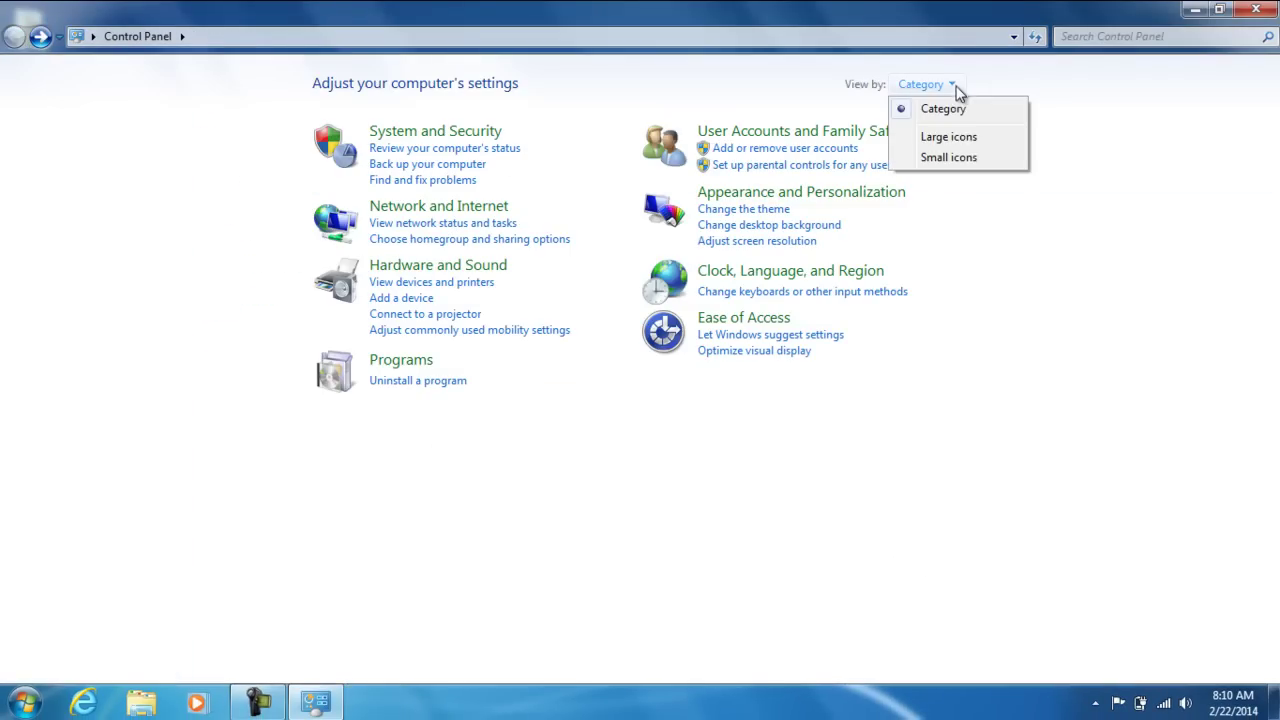
left_click(966, 140)
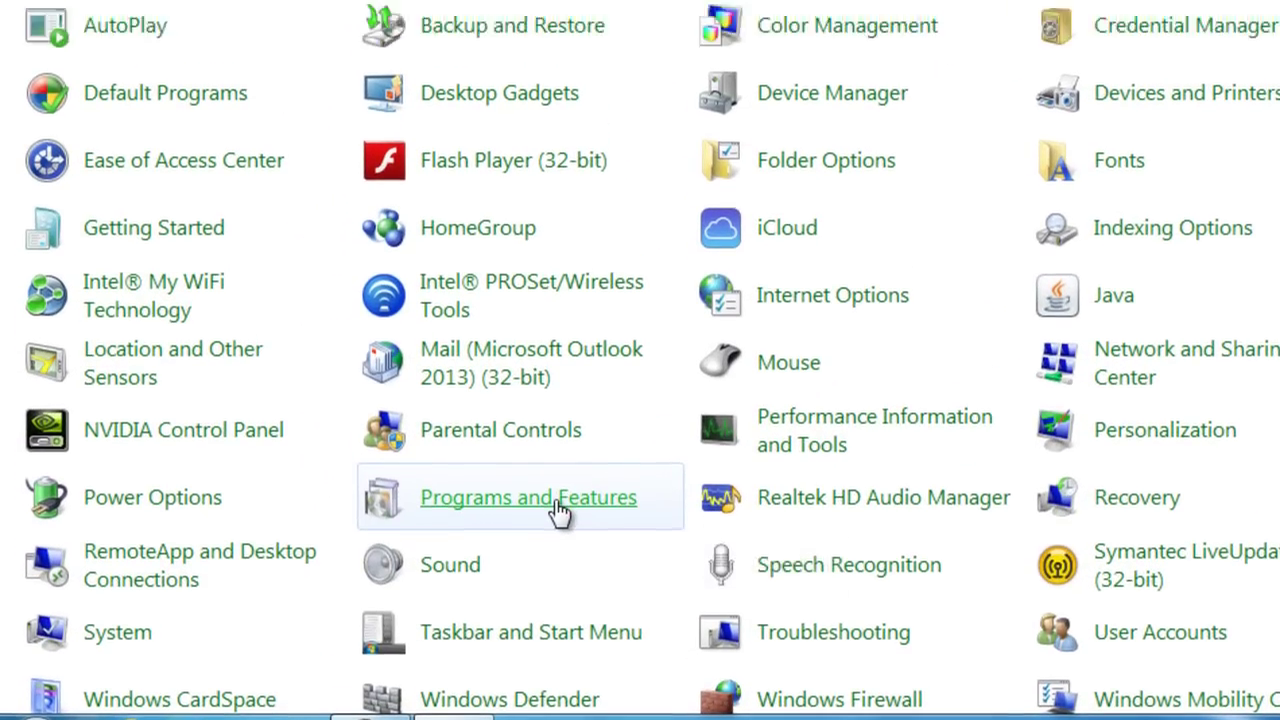
left_click(558, 465)
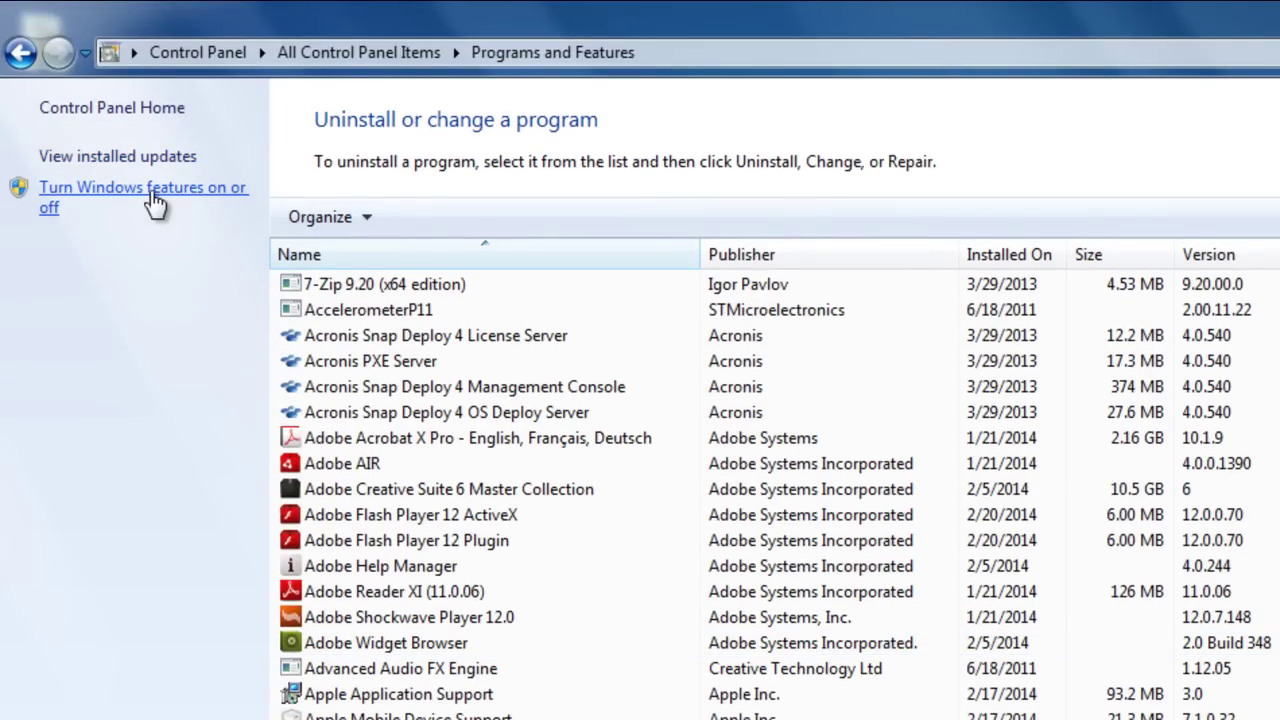
In Windows Features, tick Telnet Client and confirm with OK
left_click(155, 203)
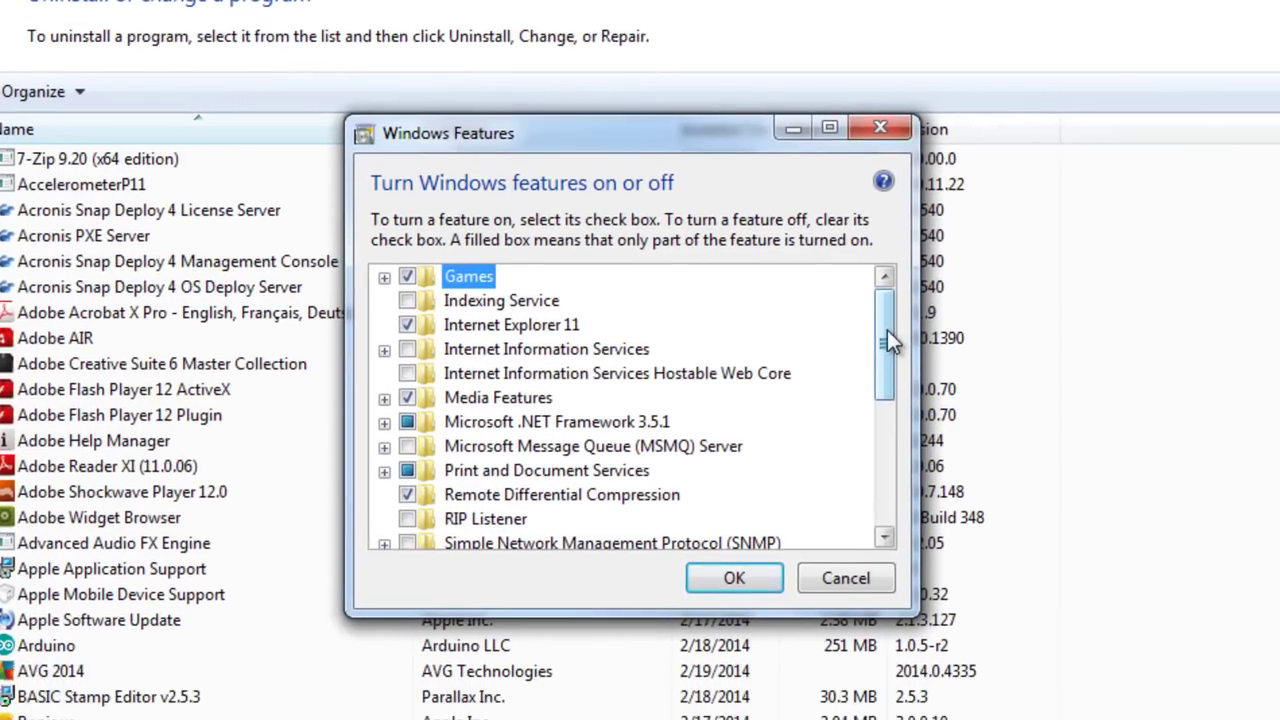
left_click_drag(893, 338, 891, 408)
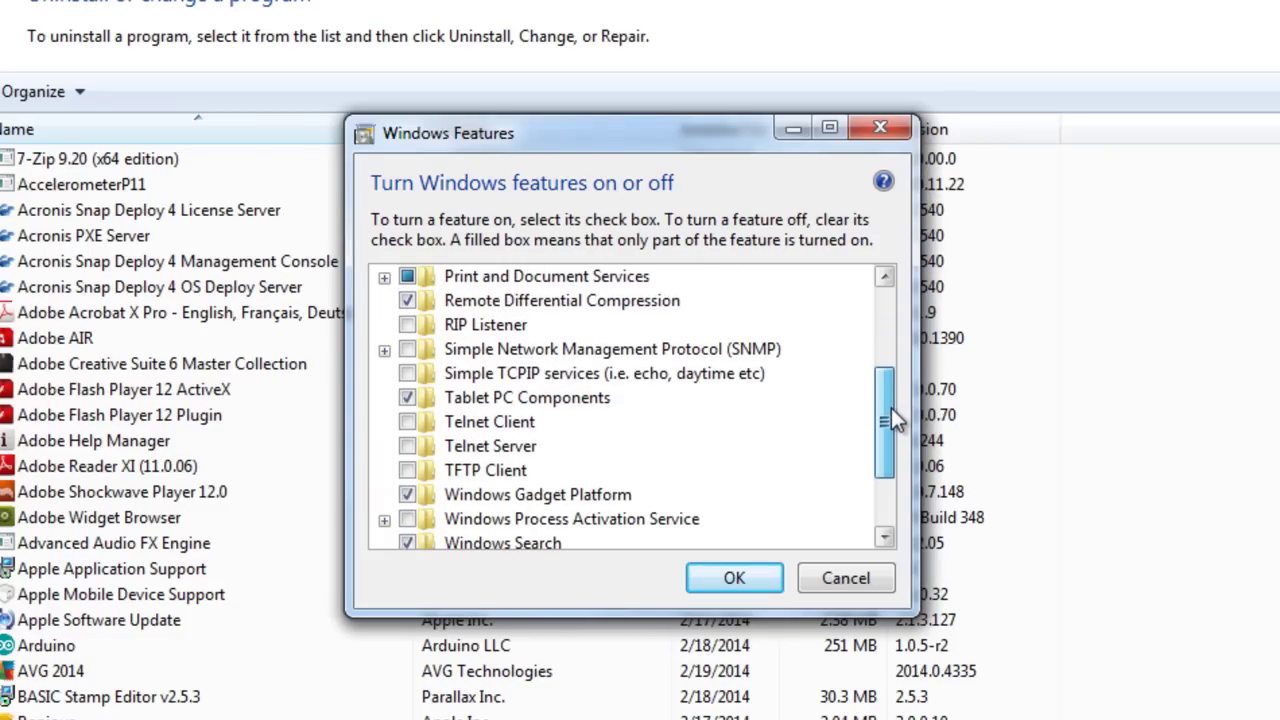
left_click(407, 422)
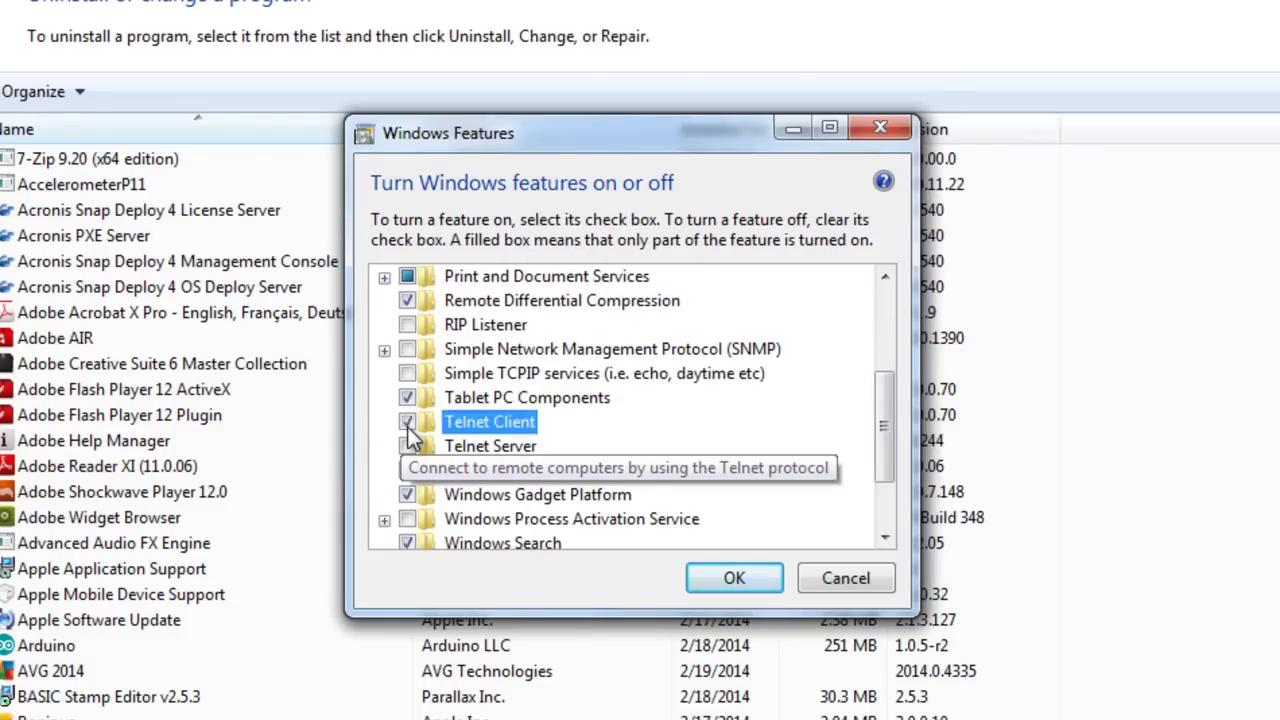
left_click(748, 595)
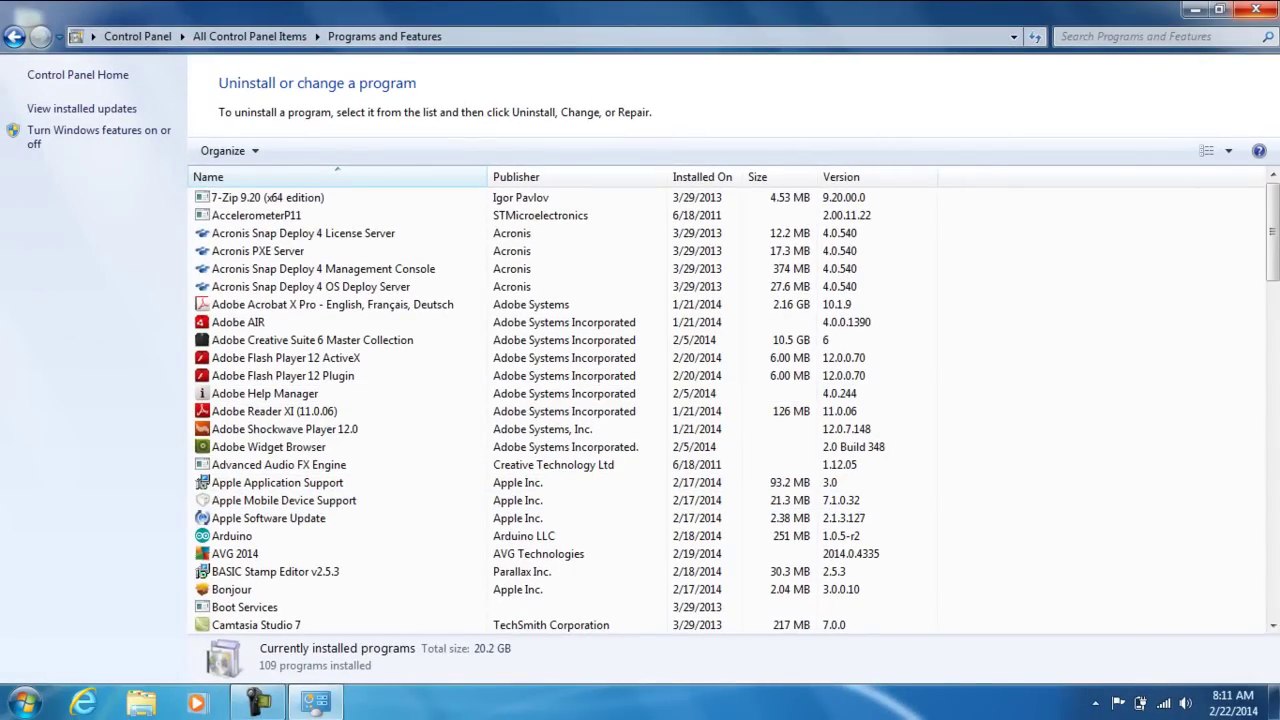
Close Programs and Features, launch cmd from the Start search, and move its window to the centre
left_click(1256, 9)
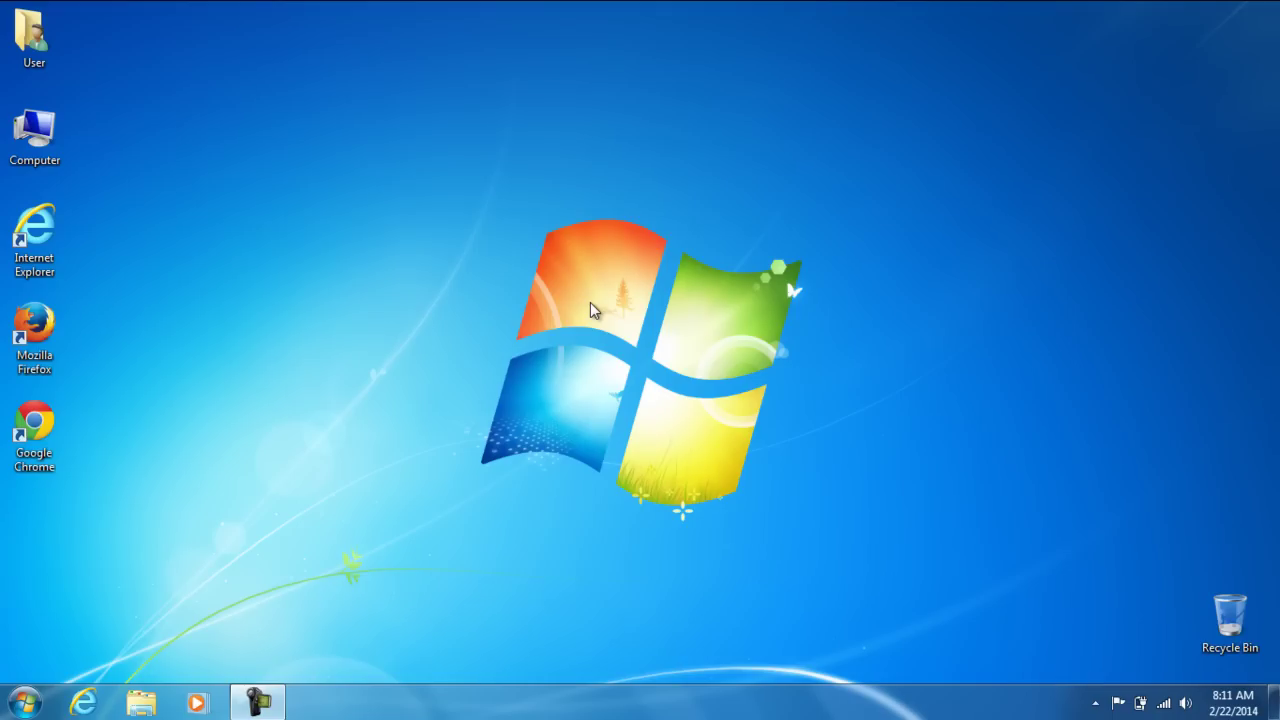
left_click(22, 703)
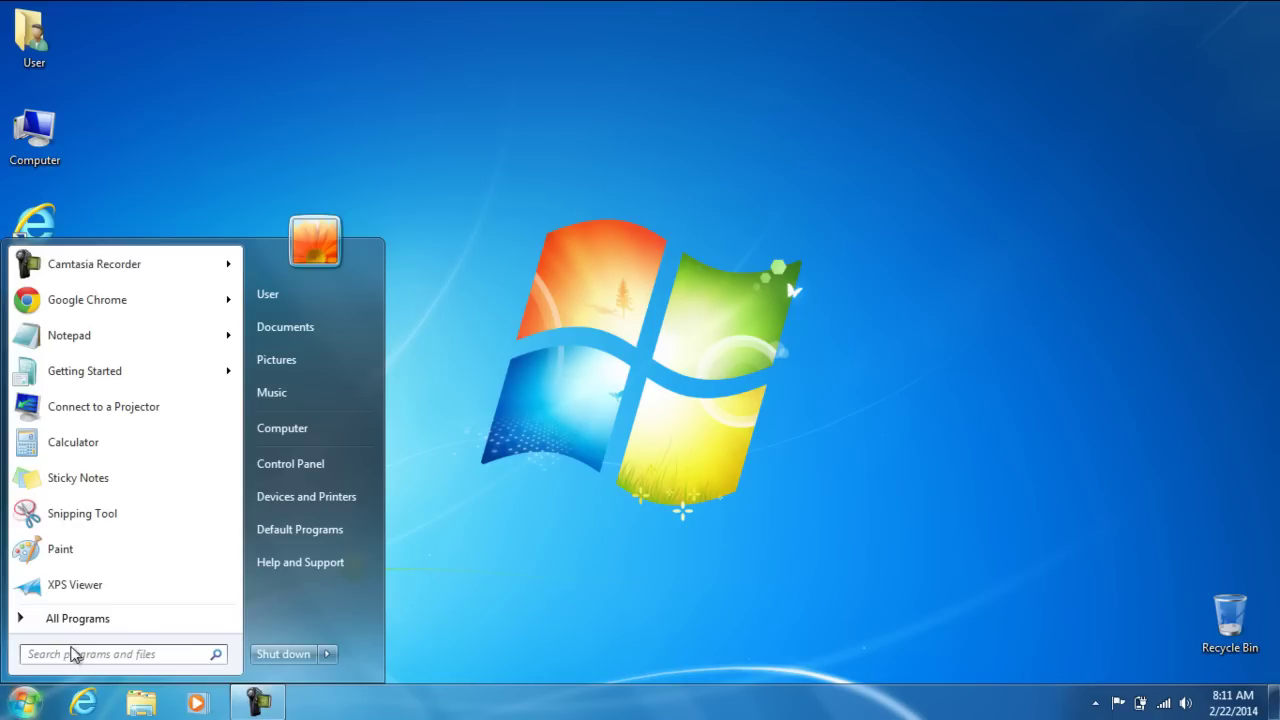
left_click(74, 653)
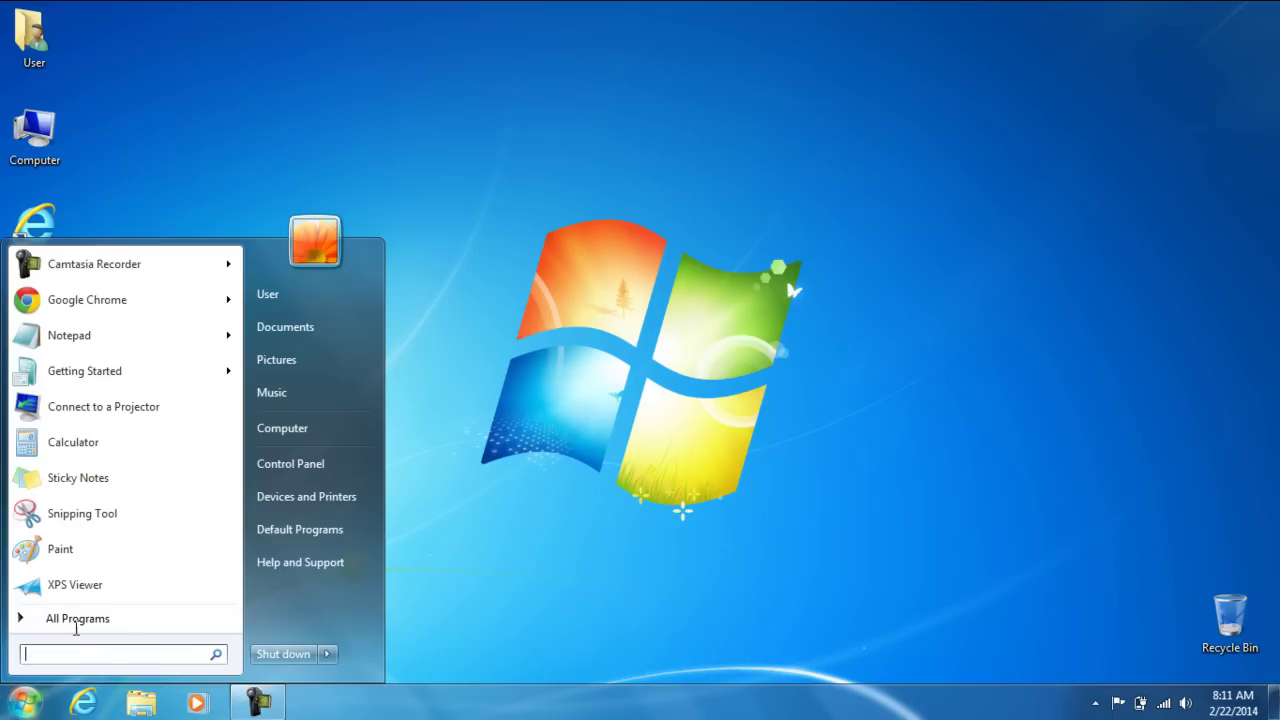
type("cmd")
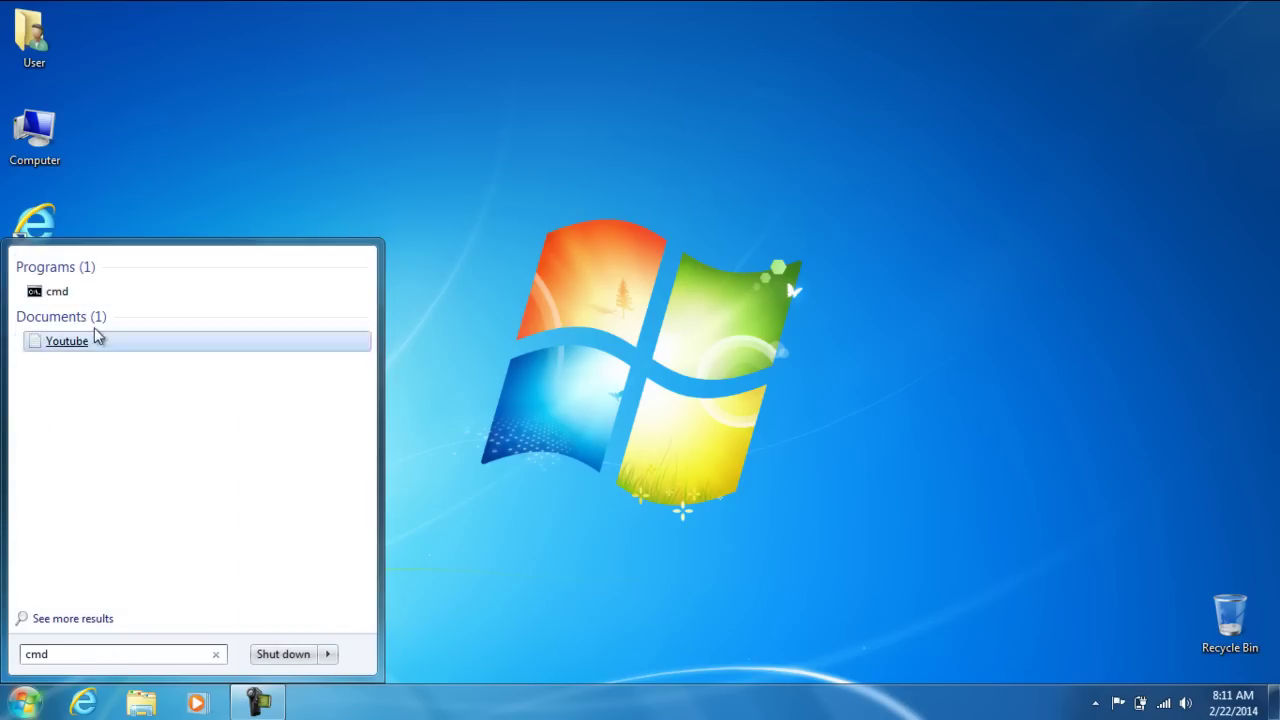
left_click(78, 287)
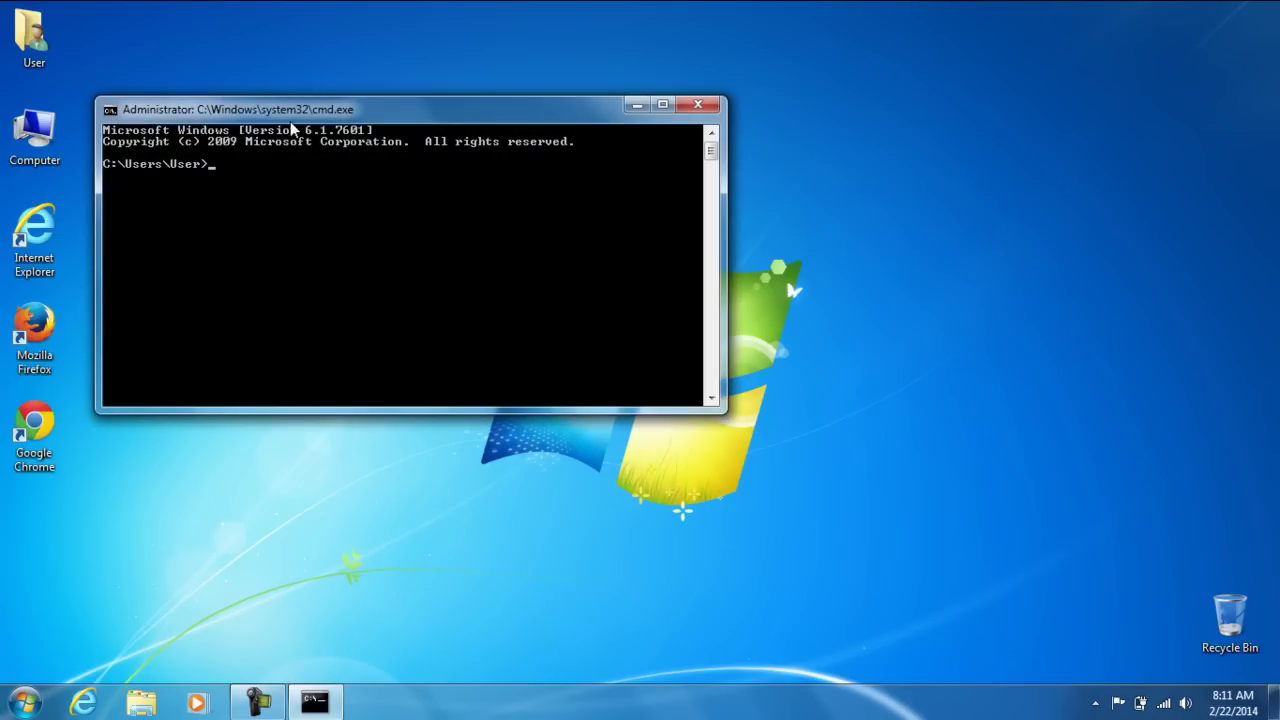
left_click_drag(300, 118, 426, 165)
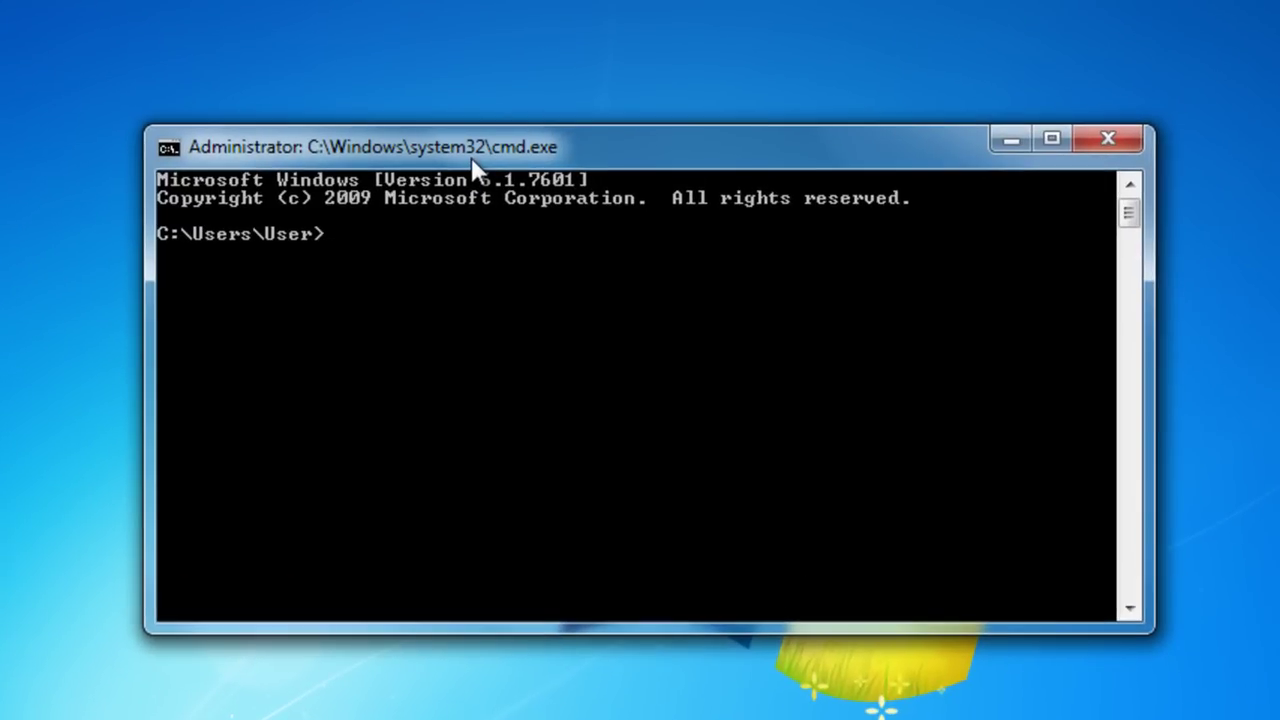
Run telnet, issue the open command, and enter towel.blinkenlights.nl as the host
type("telne")
type("t")
key("Return")
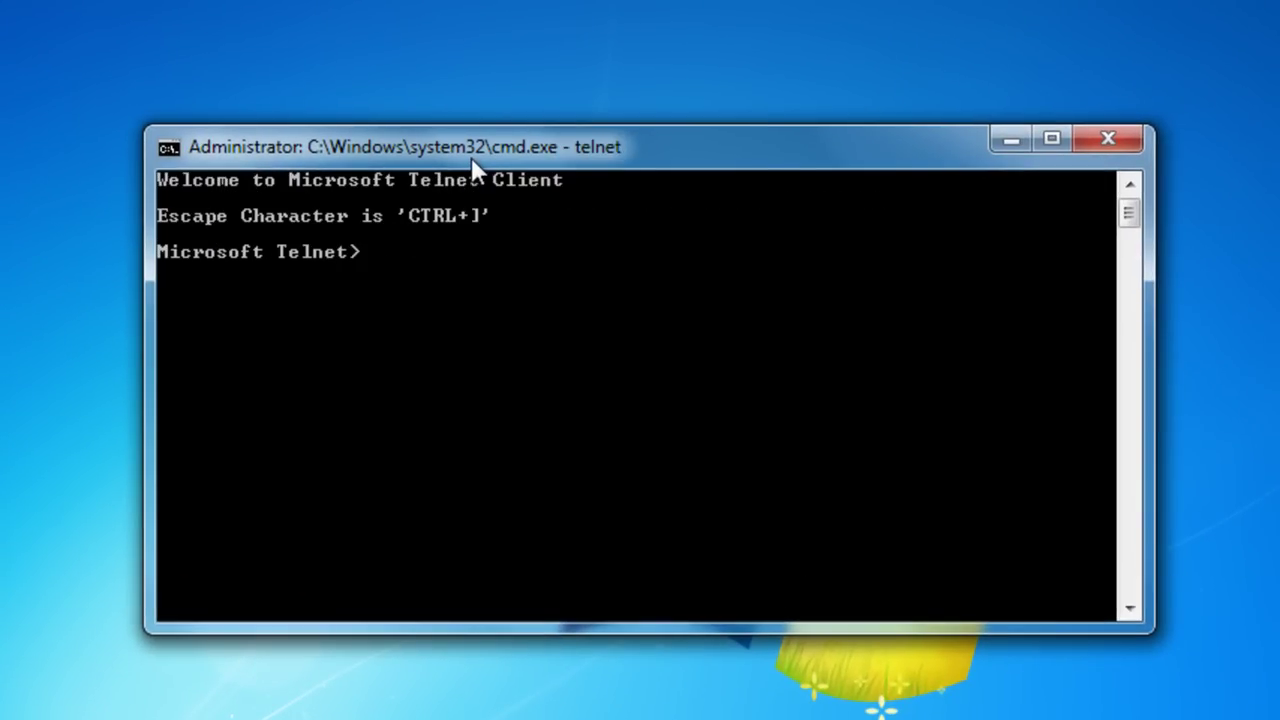
type("o")
key("Return")
type("towel.")
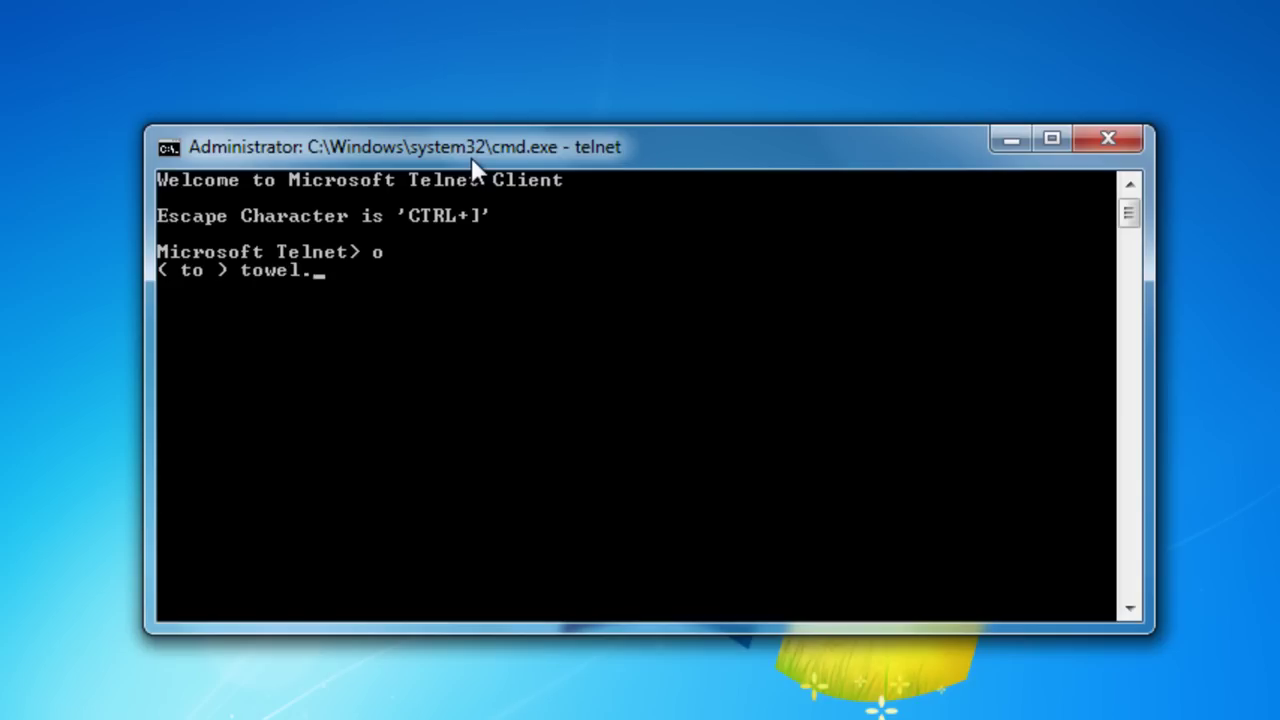
type("bl")
type("inke")
type("nlights")
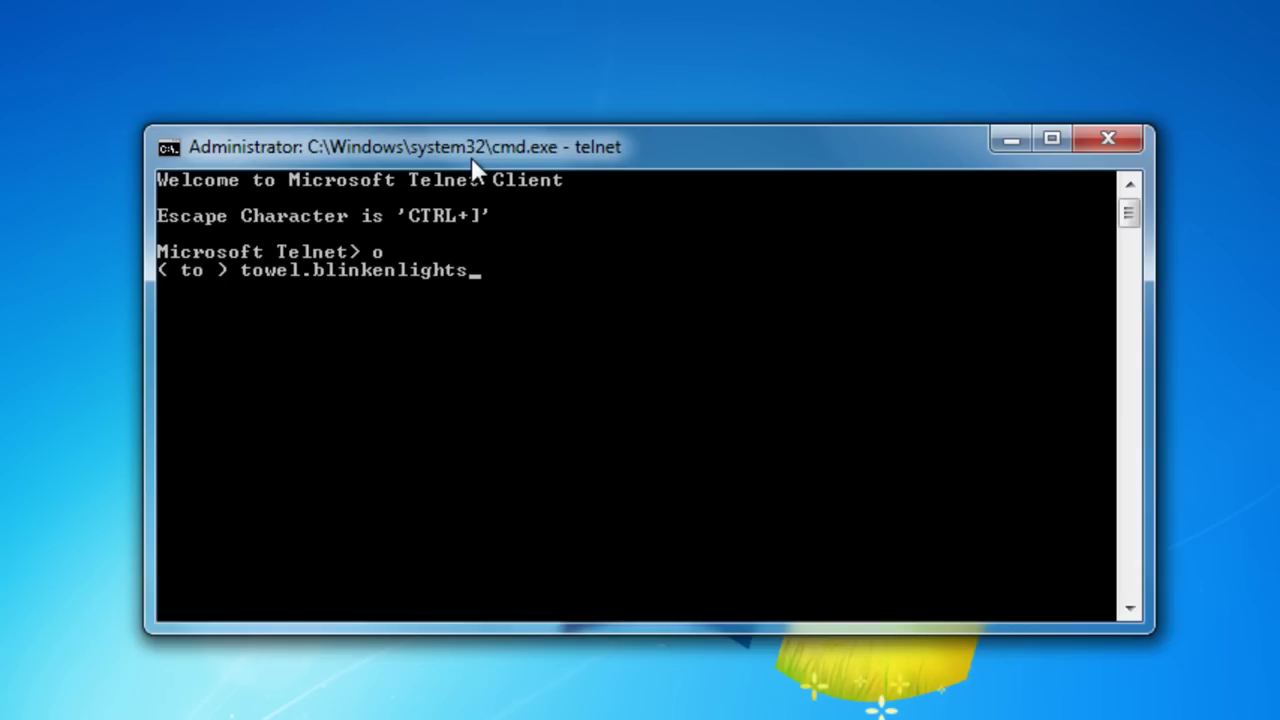
type(".nl")
Connect to towel.blinkenlights.nl to play the ASCII Star Wars stream
key("Return")
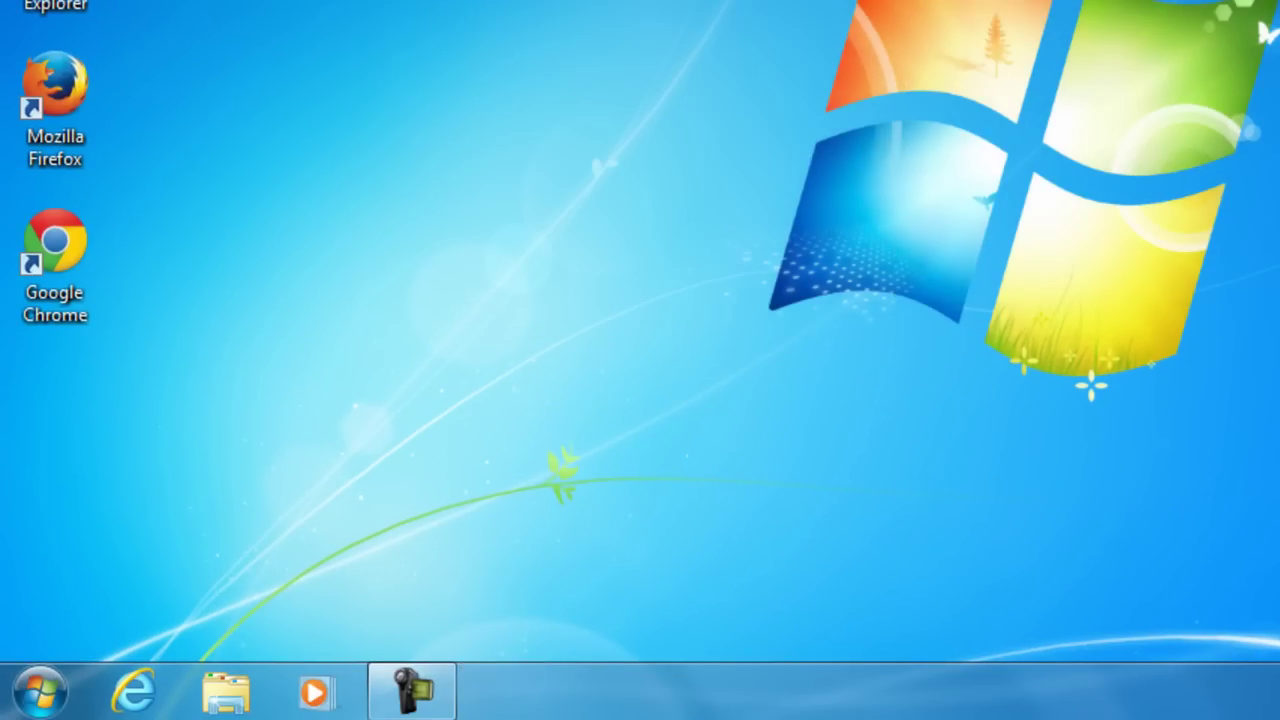
Reopen Windows Features through Control Panel's Programs and Features
left_click(40, 705)
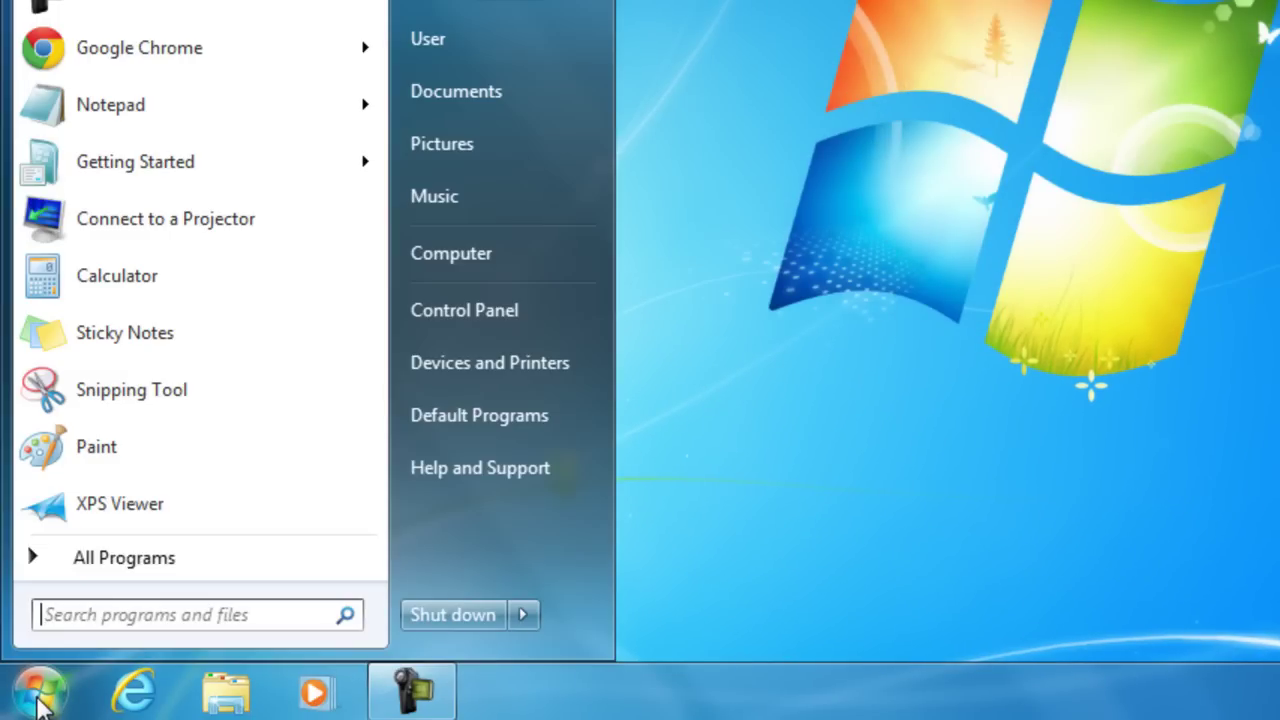
left_click(508, 312)
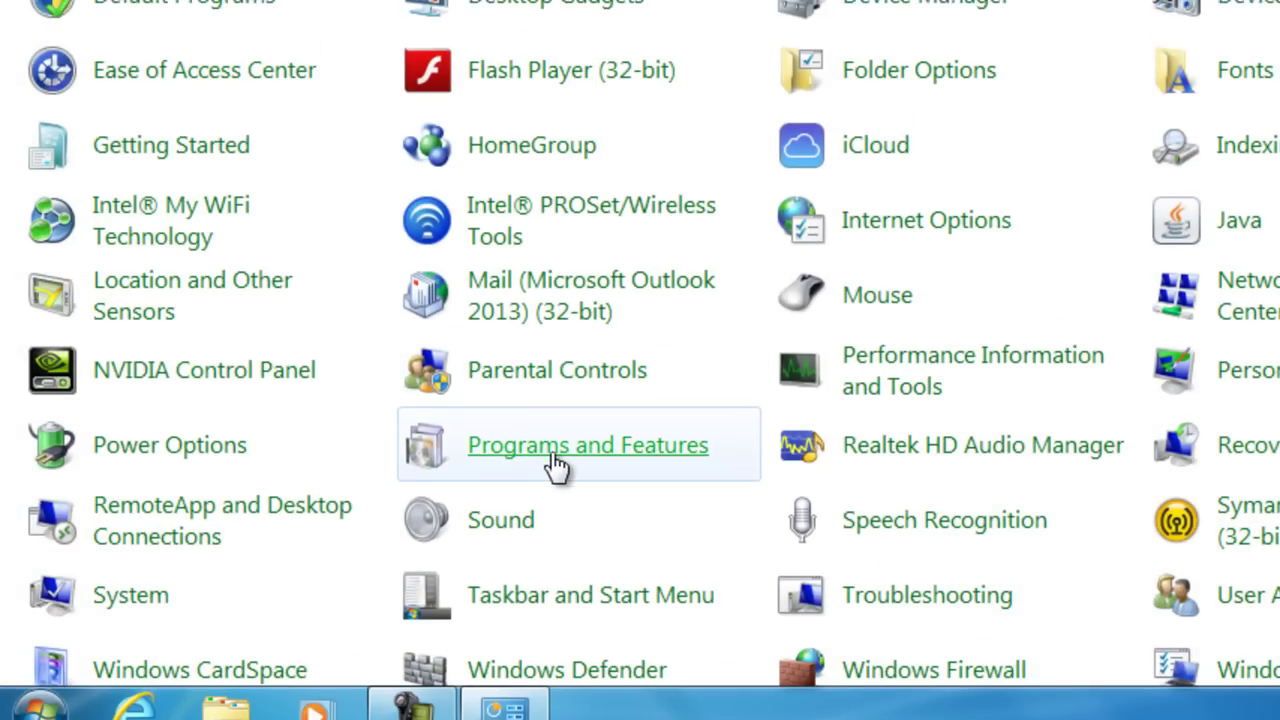
left_click(555, 437)
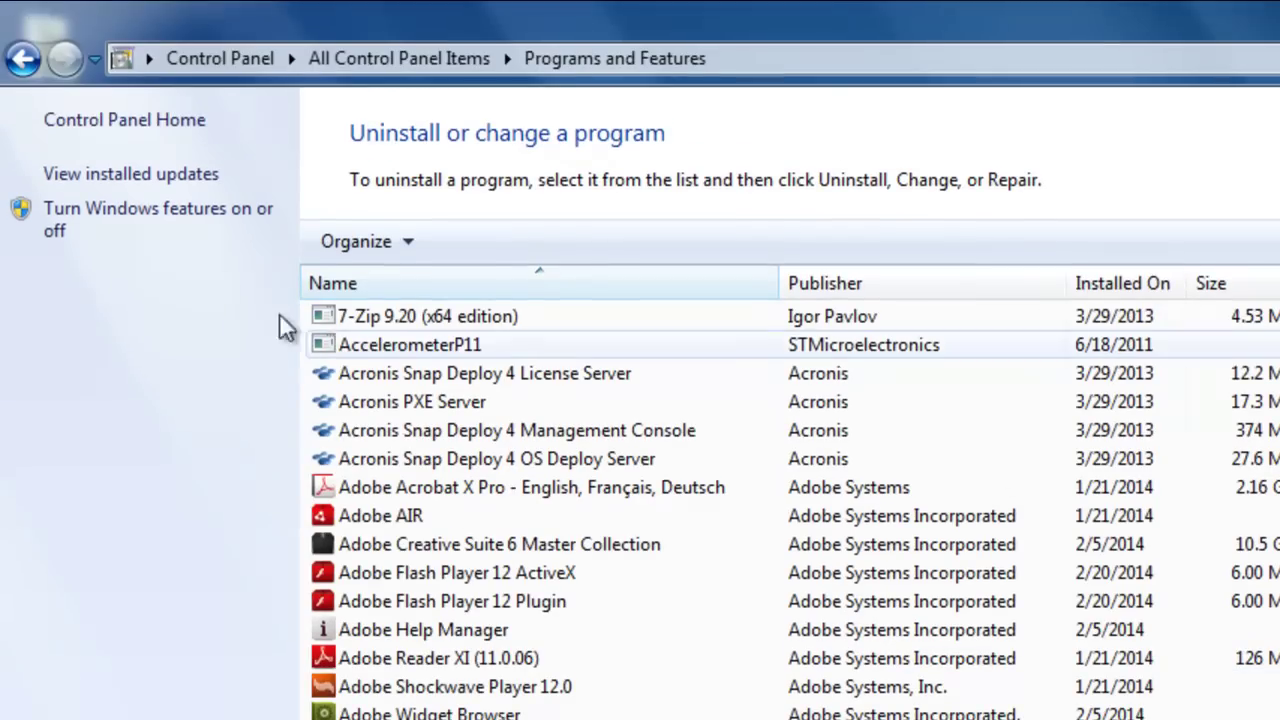
left_click(160, 209)
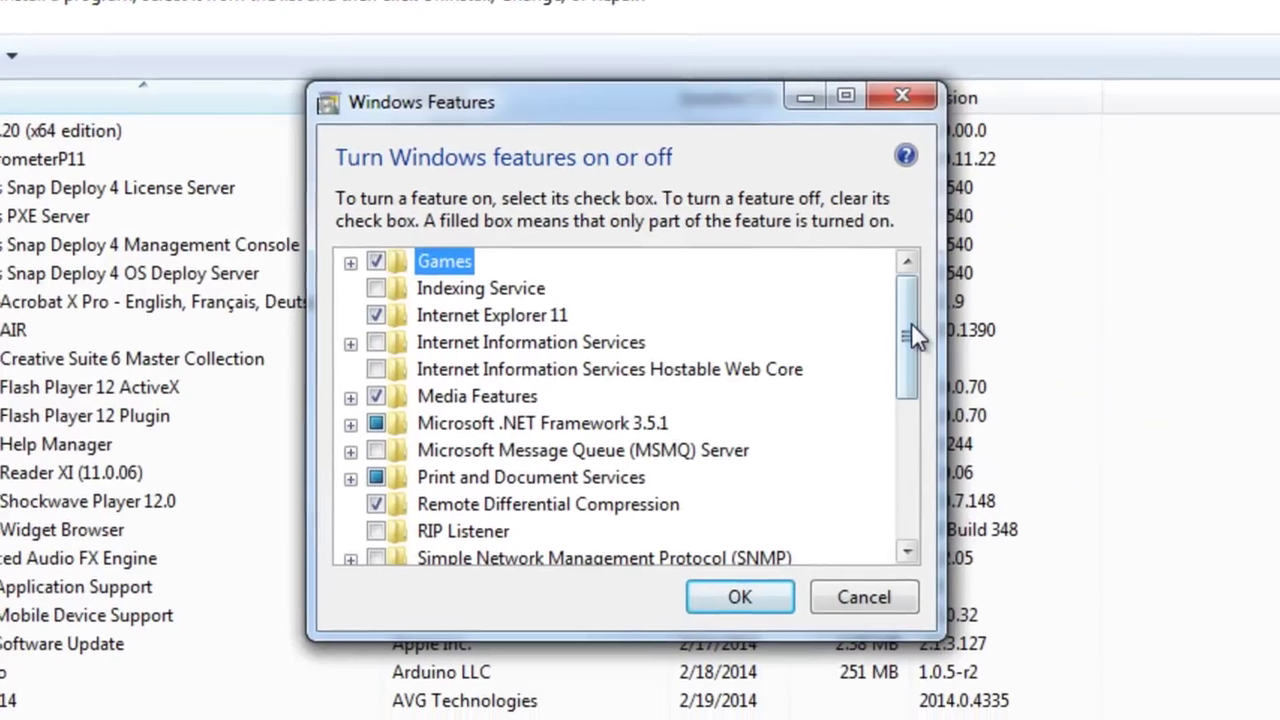
Untick Telnet Client and apply the removal with OK
left_click_drag(912, 334, 910, 430)
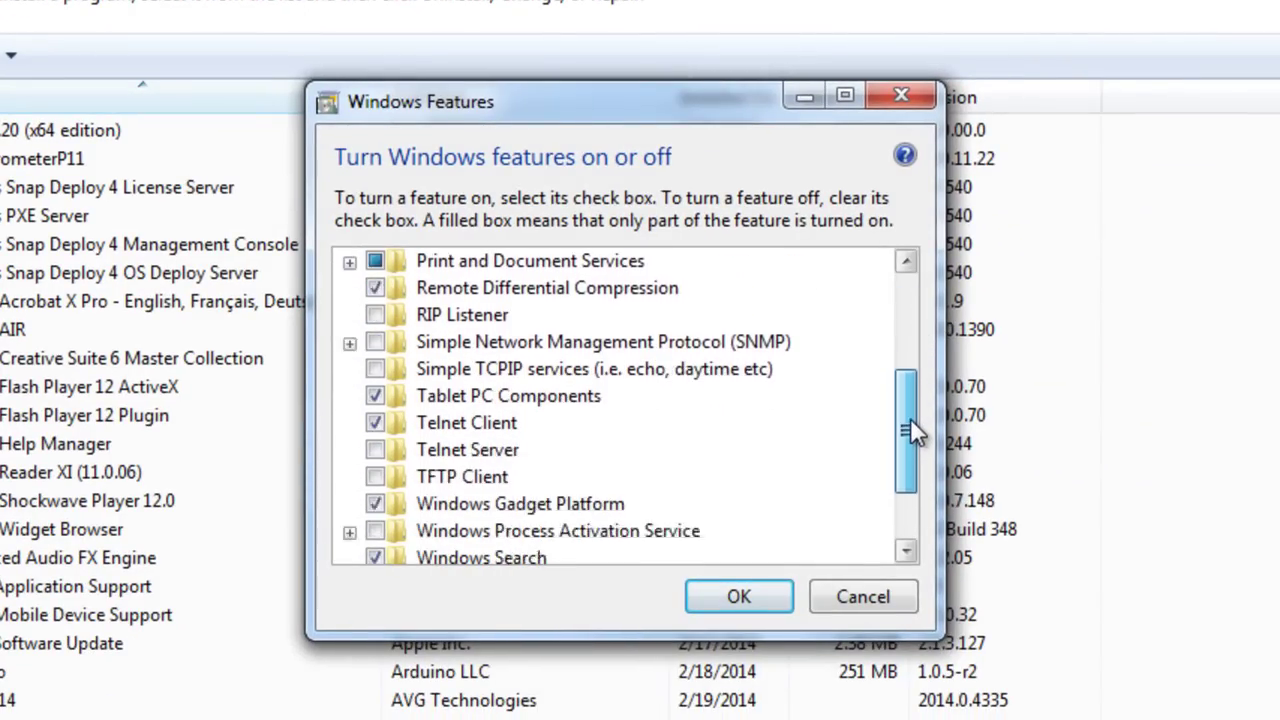
left_click(375, 396)
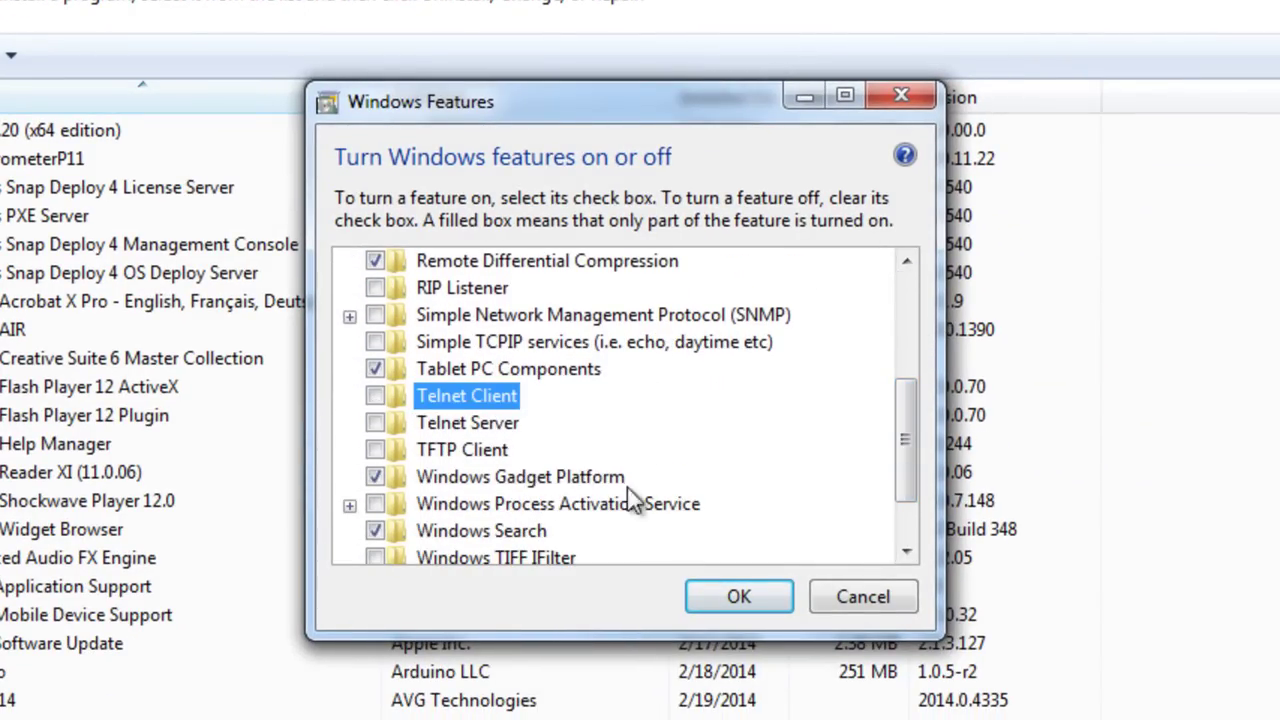
left_click(738, 594)
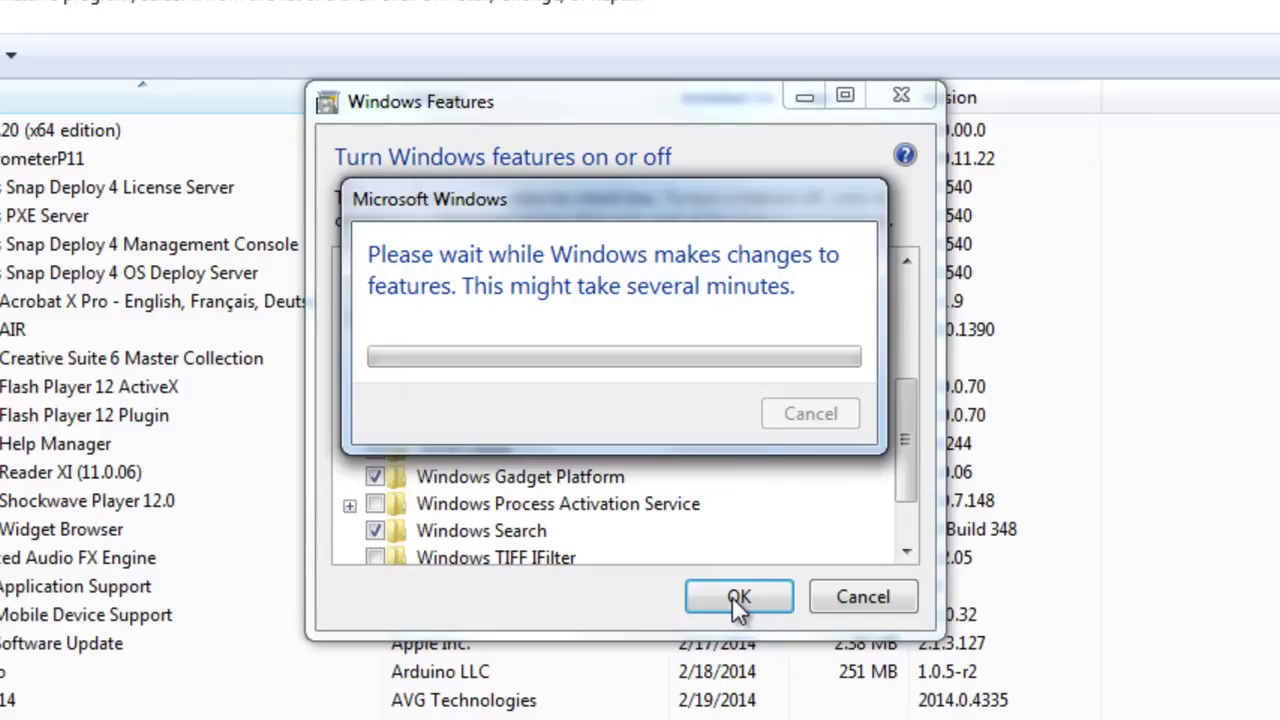